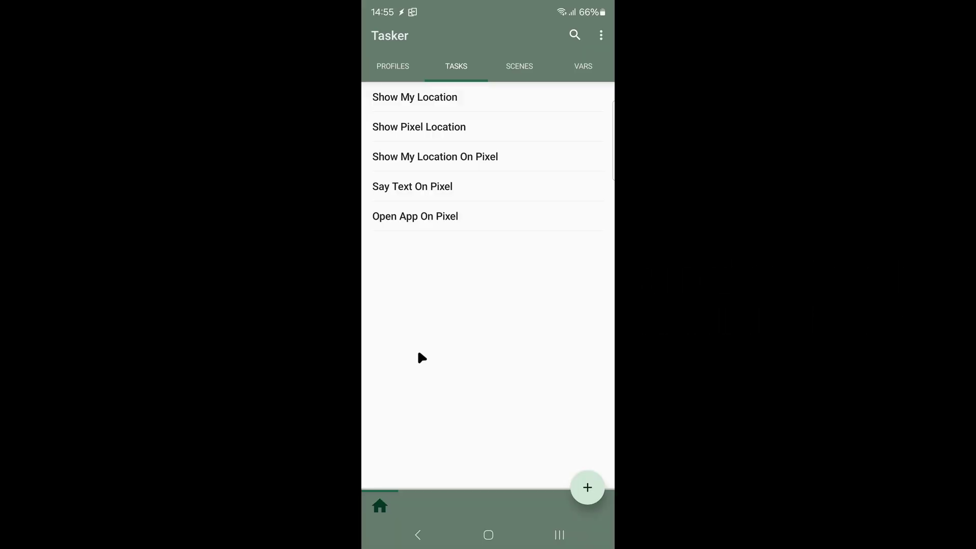
Step: Open Show My Location and run its Get Location v2 and Browse URL %gl_map_url actions
click(446, 101)
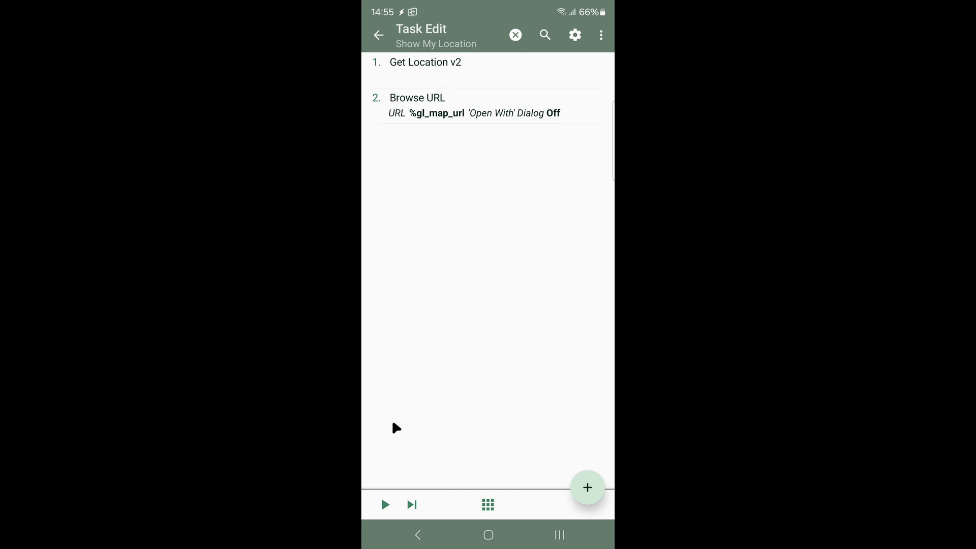
click(384, 503)
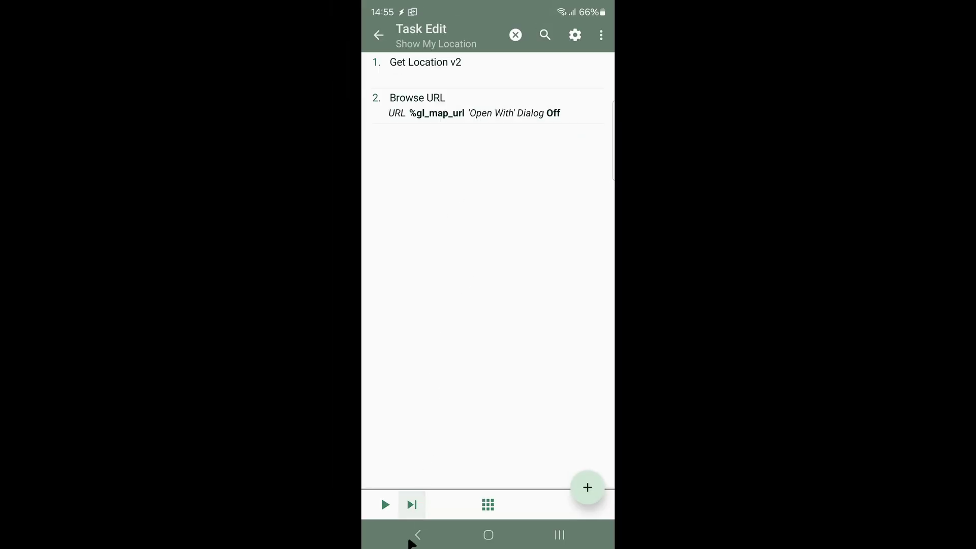
Step: Open Show Pixel Location and confirm Get Location v2's Remote Device is Pixel 6 Pro
click(417, 538)
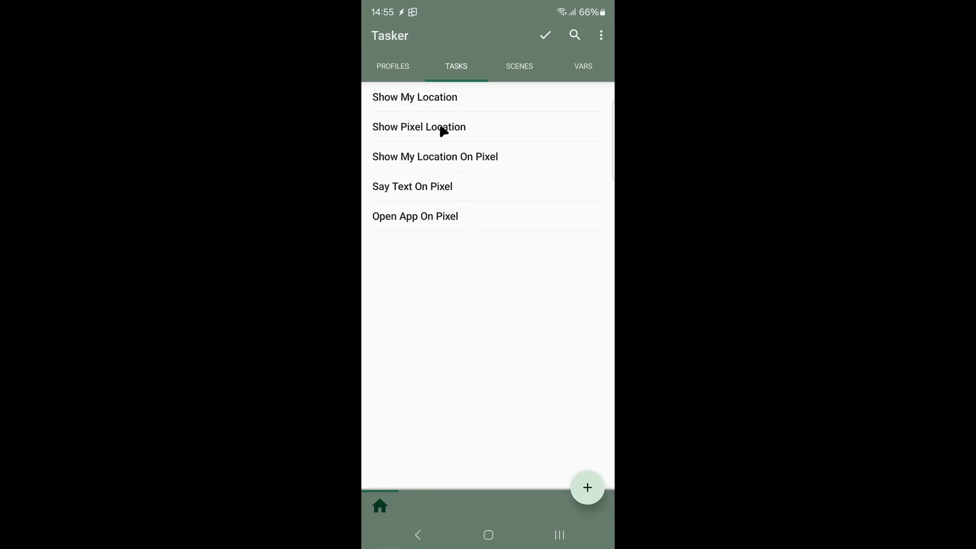
click(420, 132)
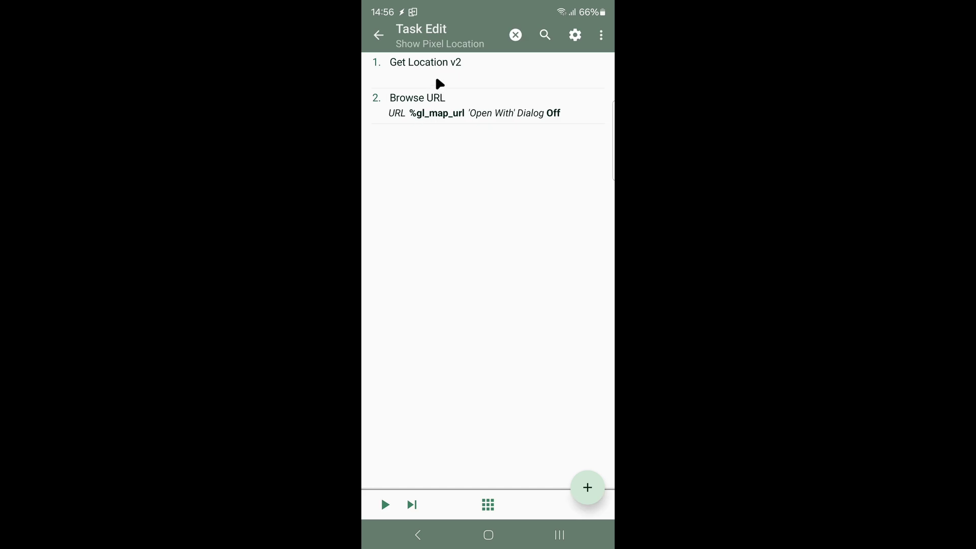
click(431, 74)
scroll(459, 254, down, 15)
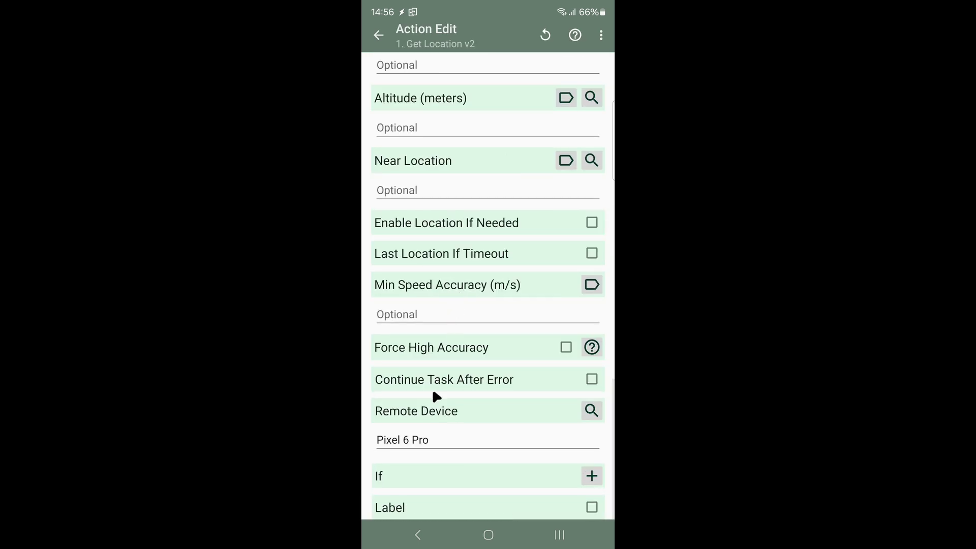
click(431, 439)
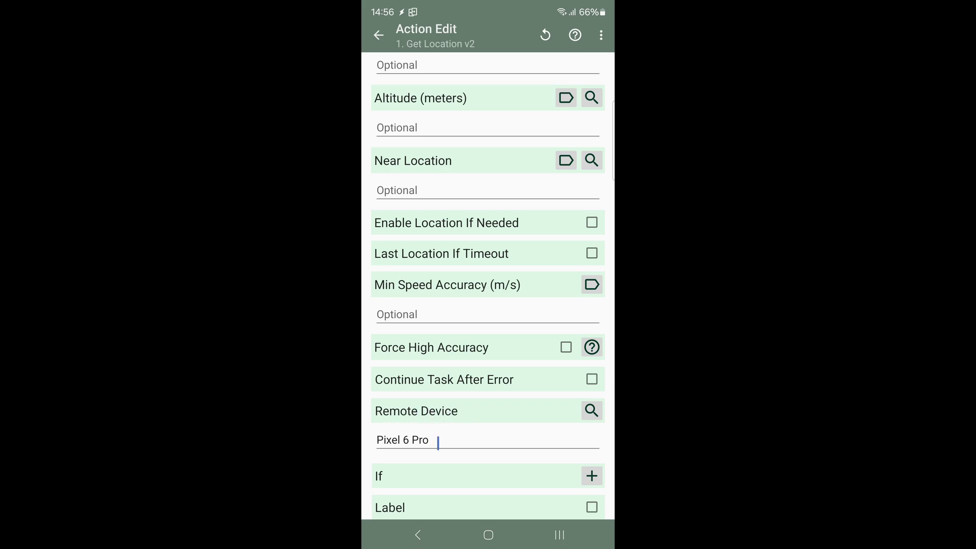
key(Left)
key(Left)
key(Left)
key(Left)
key(Left)
key(Left)
key(Left)
Step: Run Show Pixel Location, then review Get Location v2 output variables such as %gl_map_url and %gl_coordinates
click(410, 532)
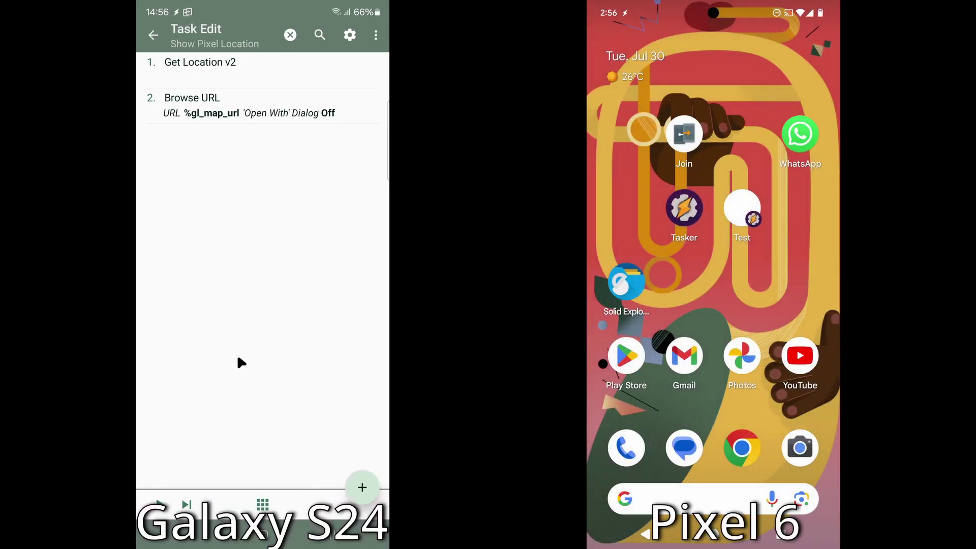
click(159, 503)
click(249, 66)
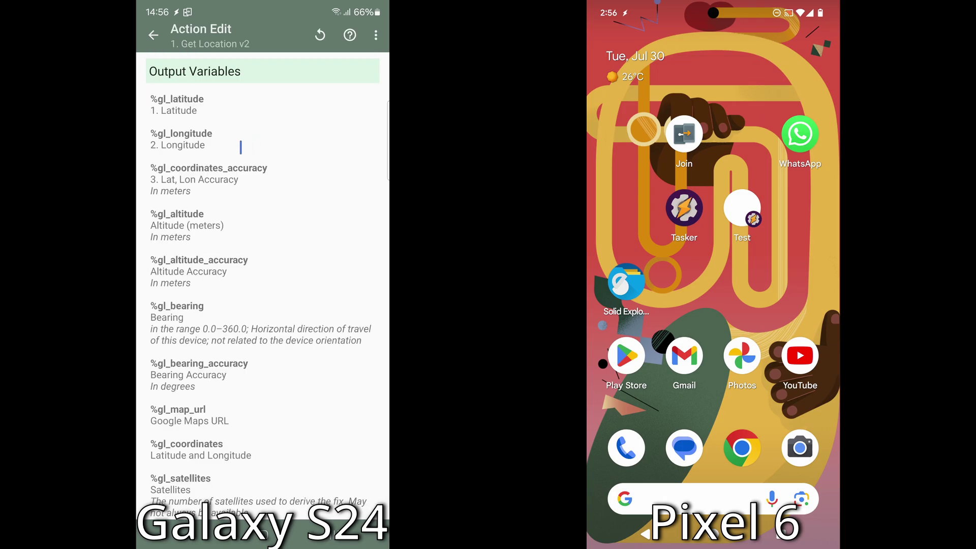
scroll(221, 355, down, 8)
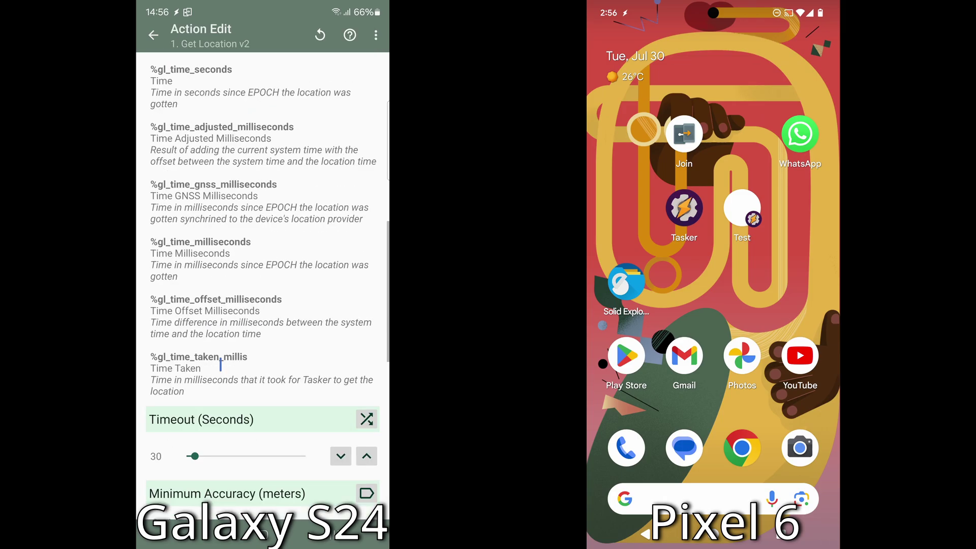
scroll(205, 263, up, 5)
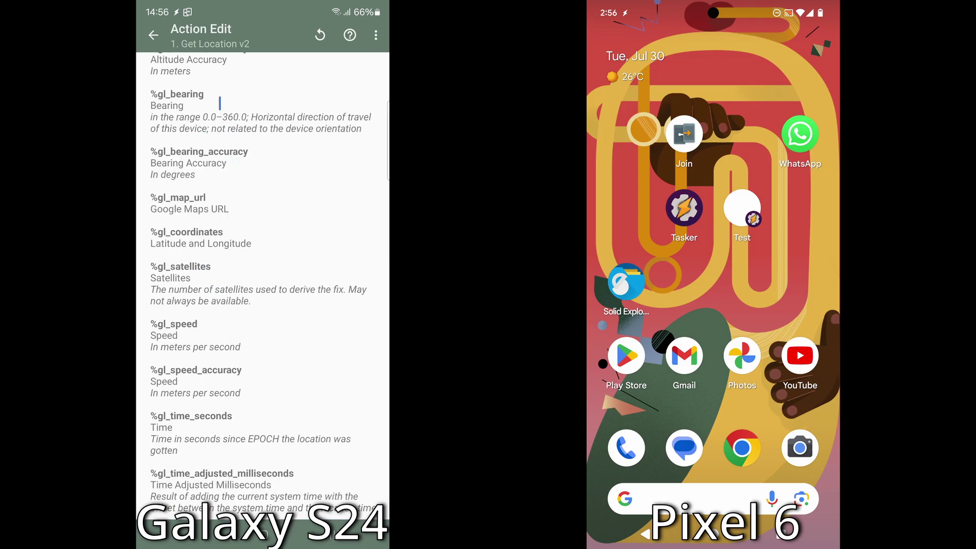
Step: Open Show My Location On Pixel and check that Get Location v2 has no Remote Device
click(161, 44)
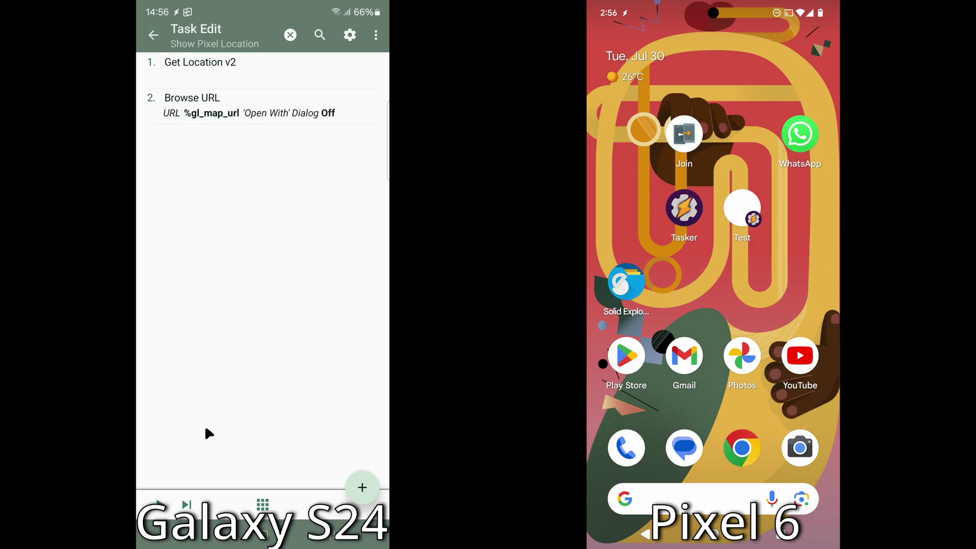
click(211, 534)
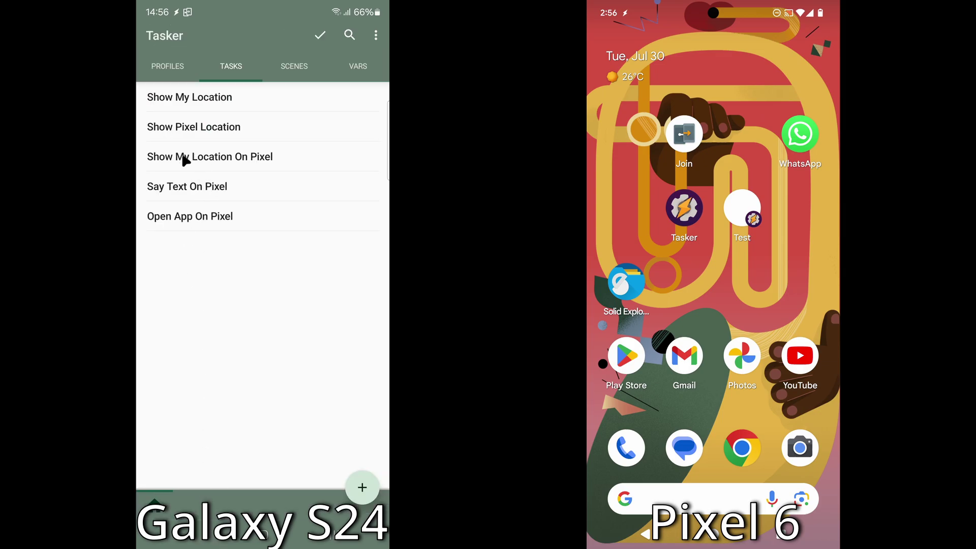
click(217, 162)
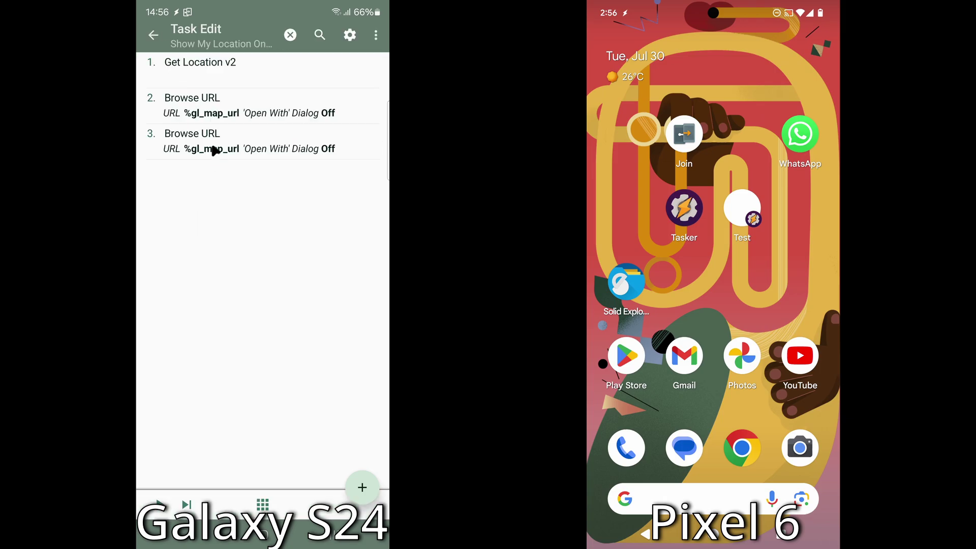
click(210, 79)
scroll(212, 203, down, 10)
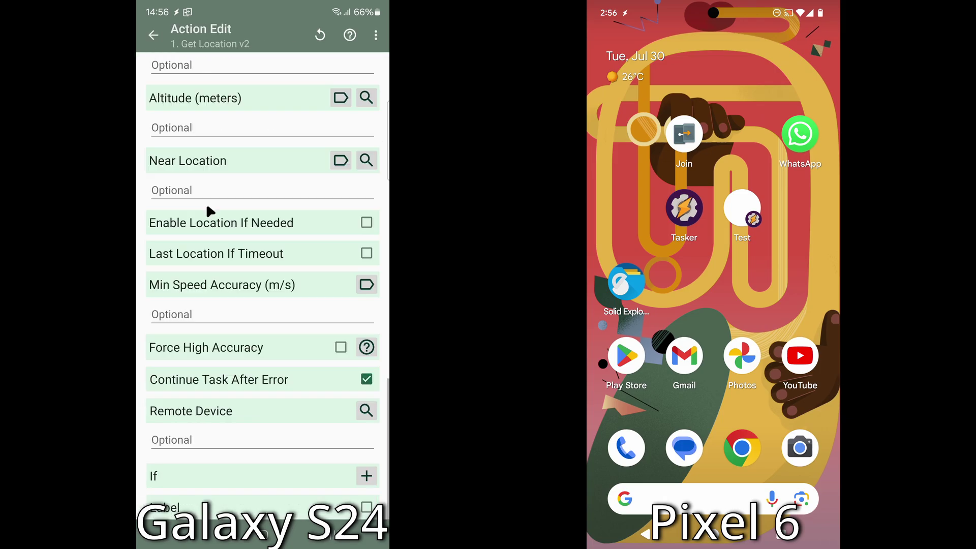
click(191, 442)
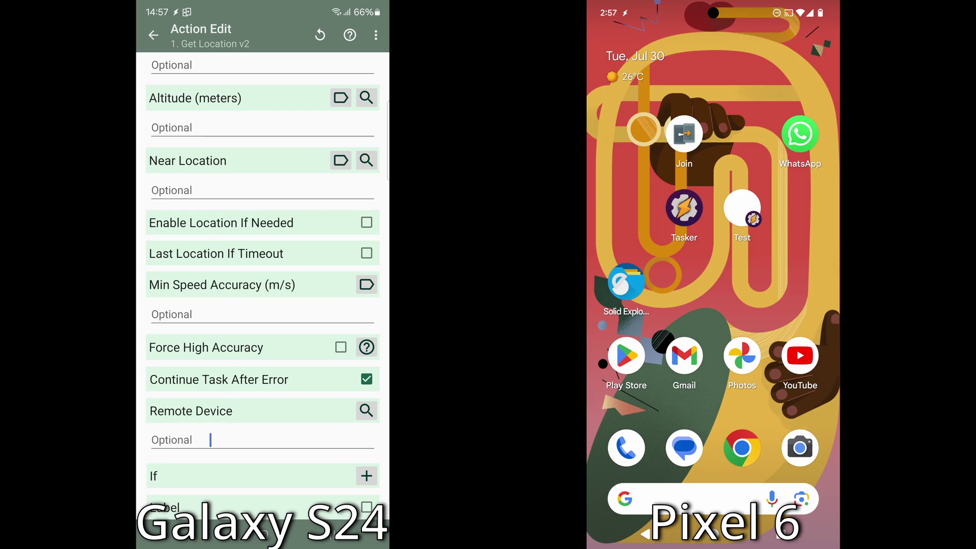
Step: Inspect both Browse URL %gl_map_url actions, targeting Pixel 6 Pro and Pixel 7 Pro
click(193, 542)
click(217, 113)
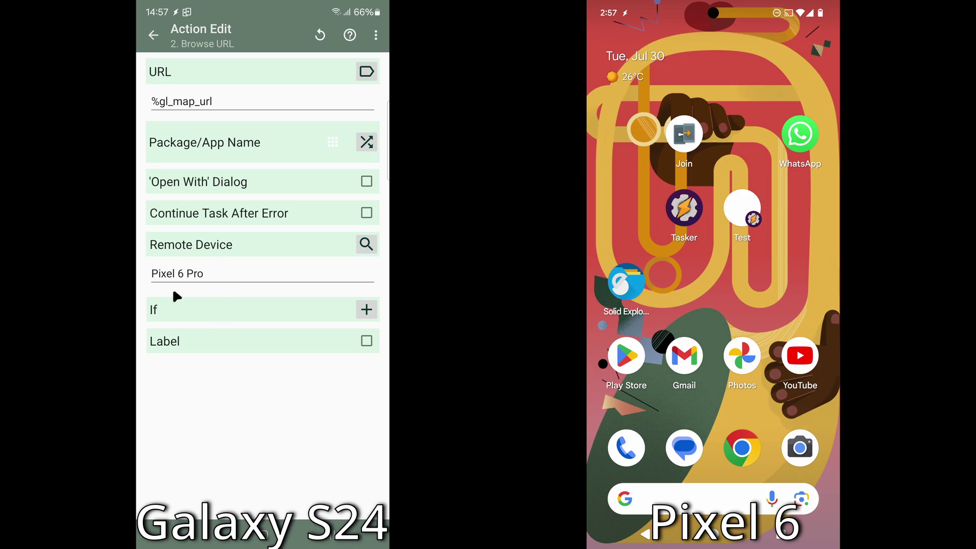
click(194, 543)
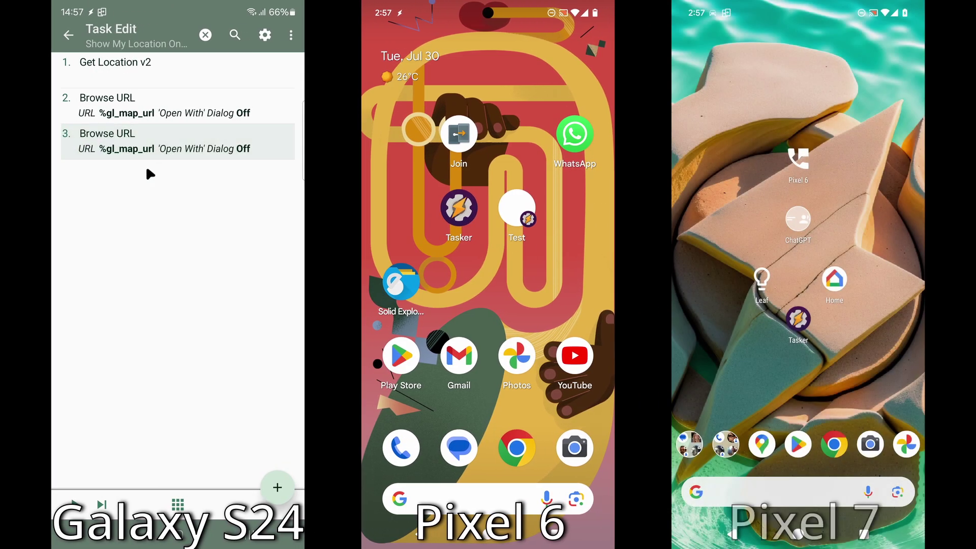
click(233, 148)
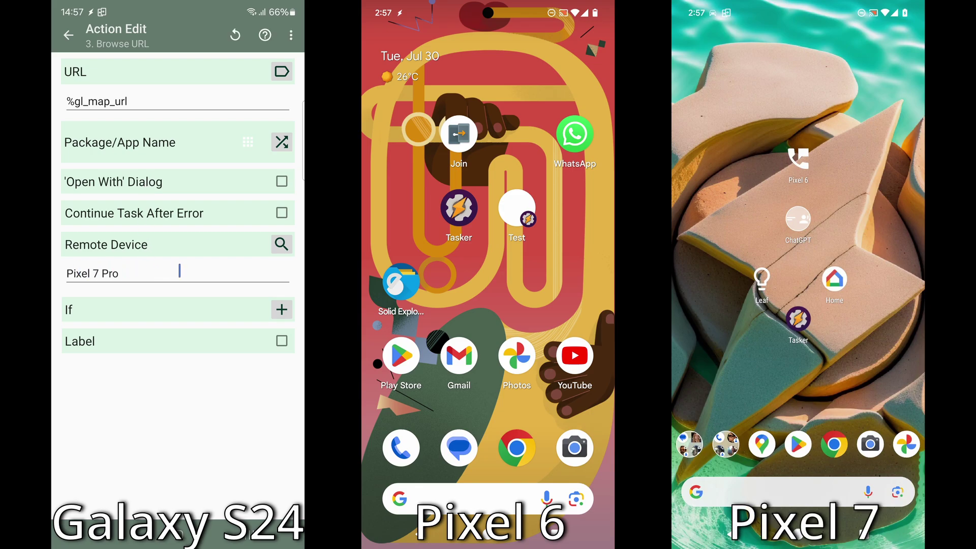
click(111, 543)
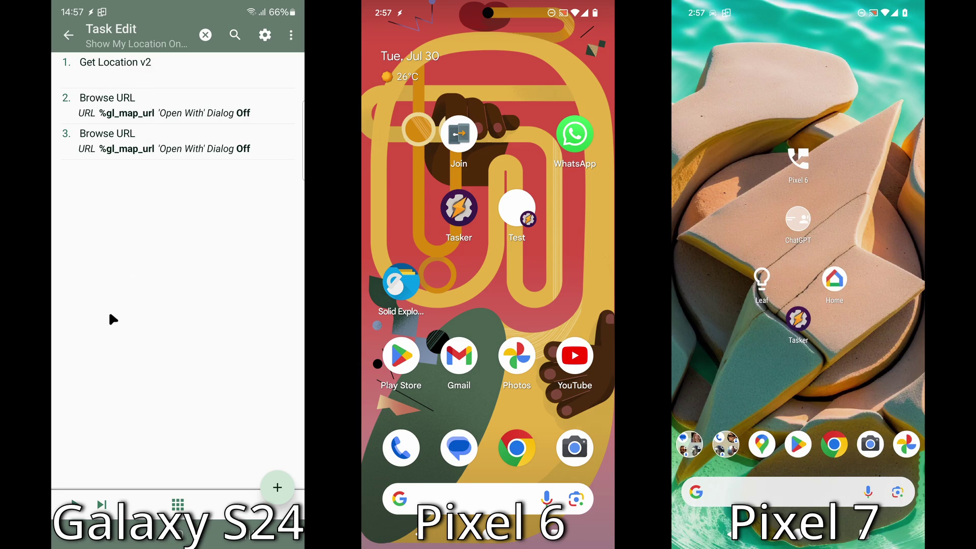
Step: Run Show My Location On Pixel and return to the Tasks list
click(79, 504)
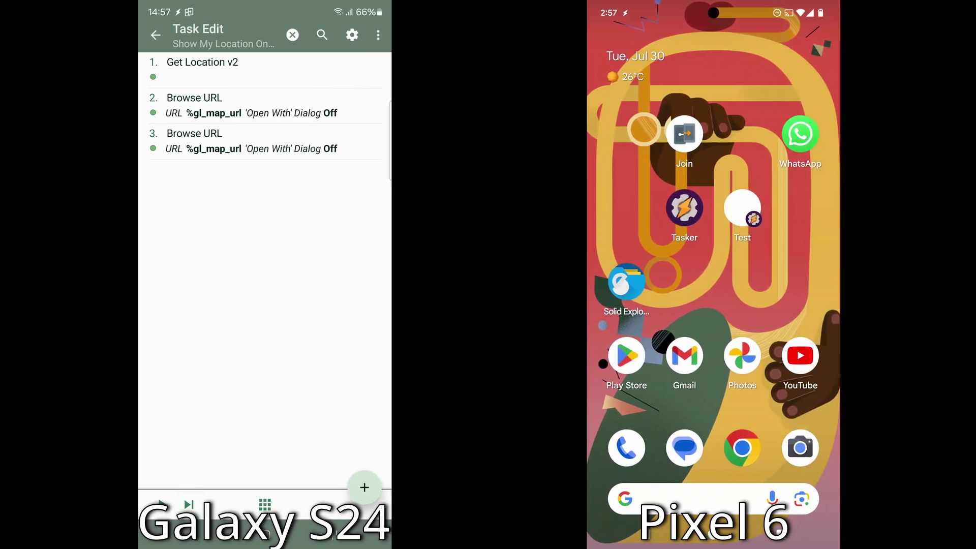
click(200, 544)
Step: Run Show Pixel Location, then rerun it after the Pixel 6 allows location all the time
click(212, 135)
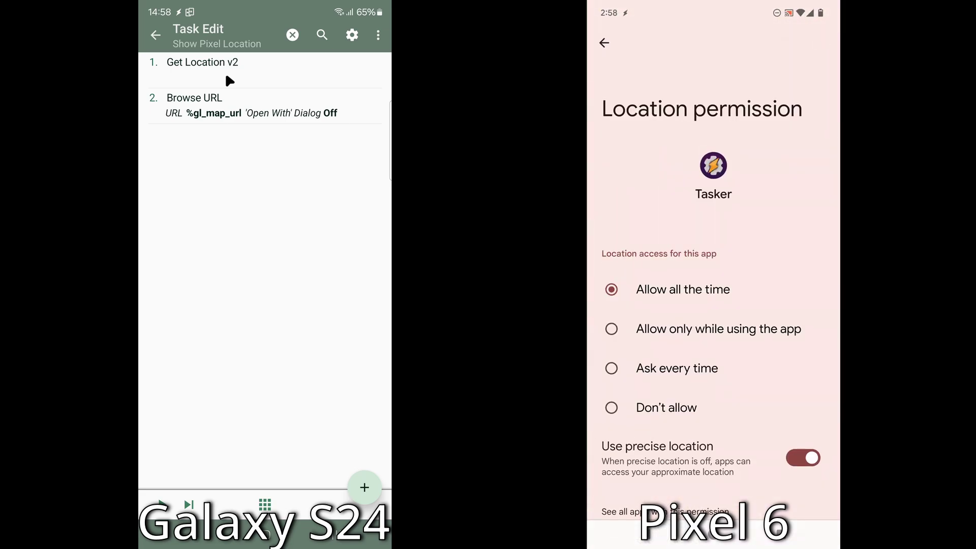
click(161, 504)
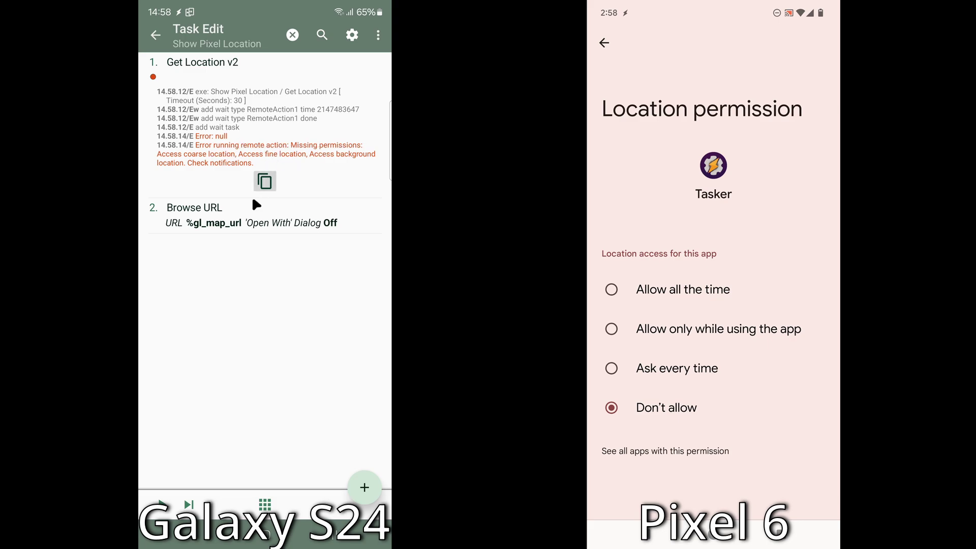
click(161, 504)
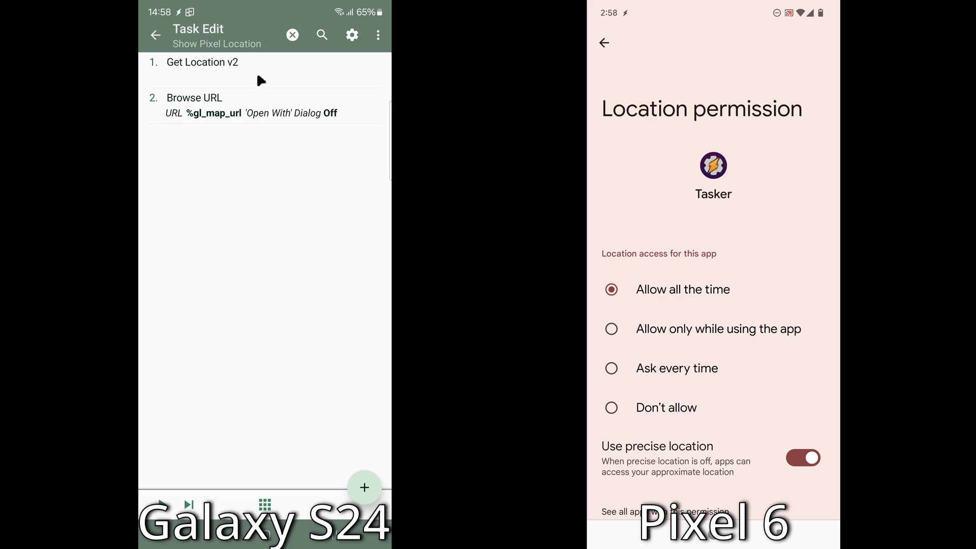
Step: Open Say Text On Pixel and run its say=:= Command action
click(195, 544)
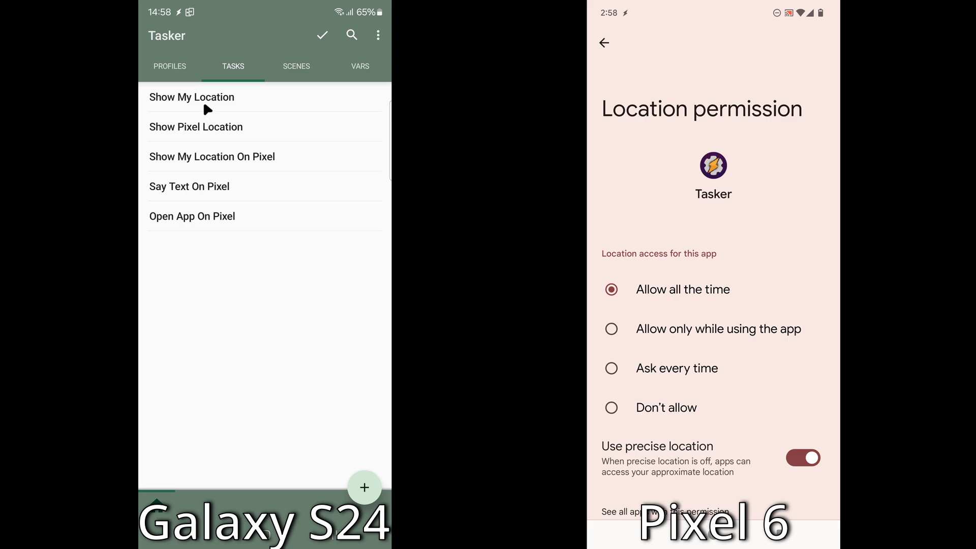
click(206, 188)
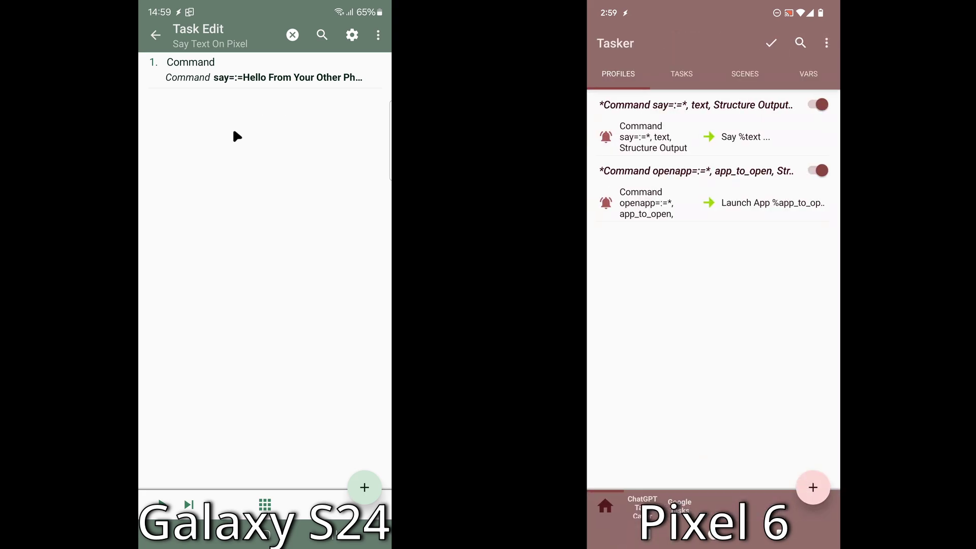
click(161, 504)
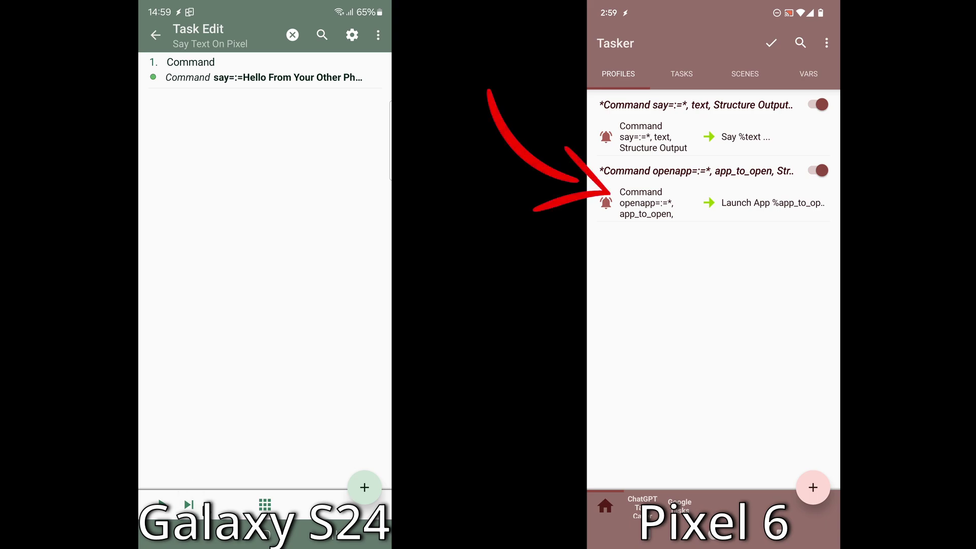
Step: Run Open App On Pixel to launch Clock on the Pixel 6, then open its Command action
click(202, 534)
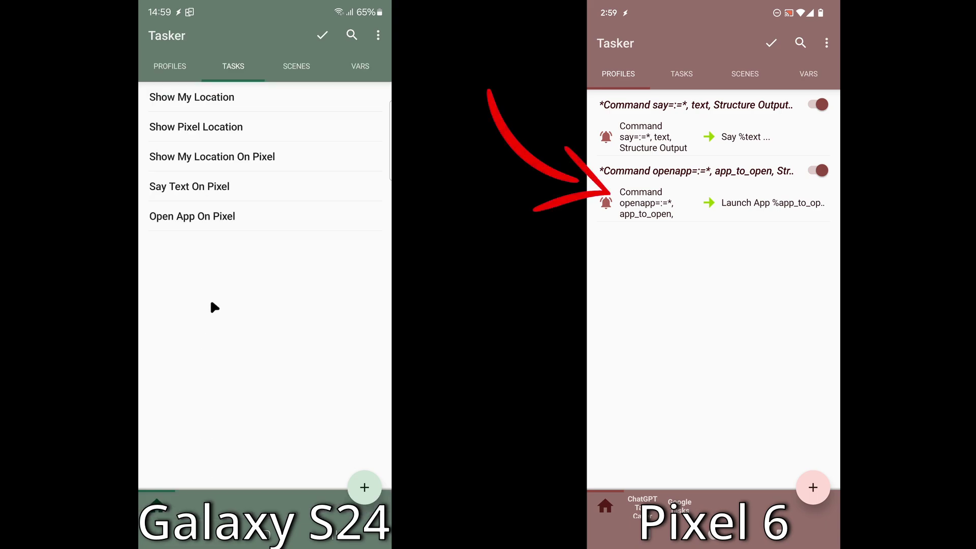
click(195, 224)
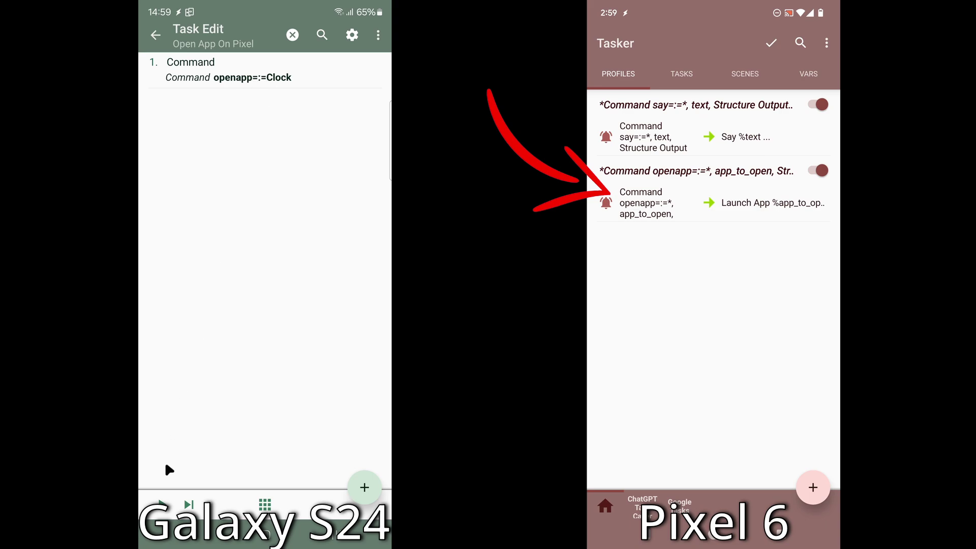
click(161, 504)
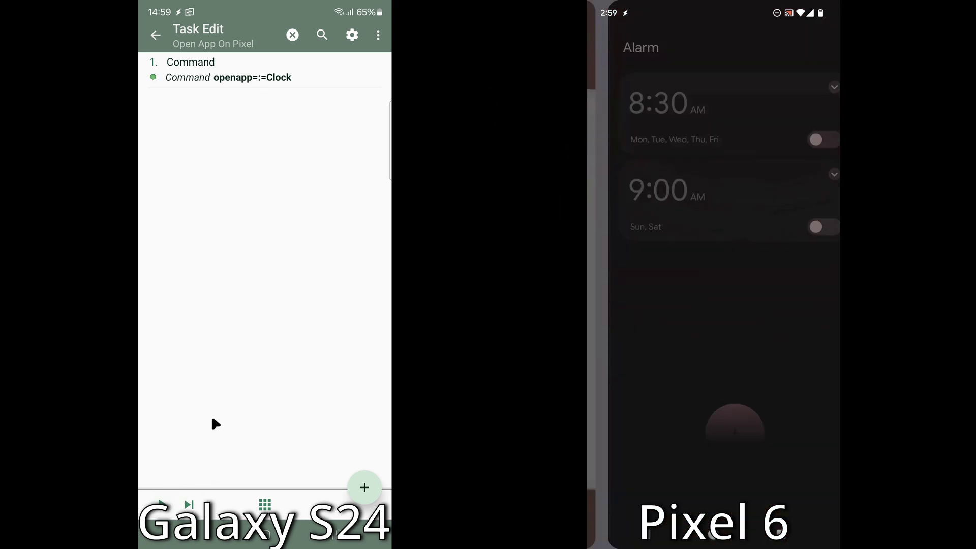
click(275, 79)
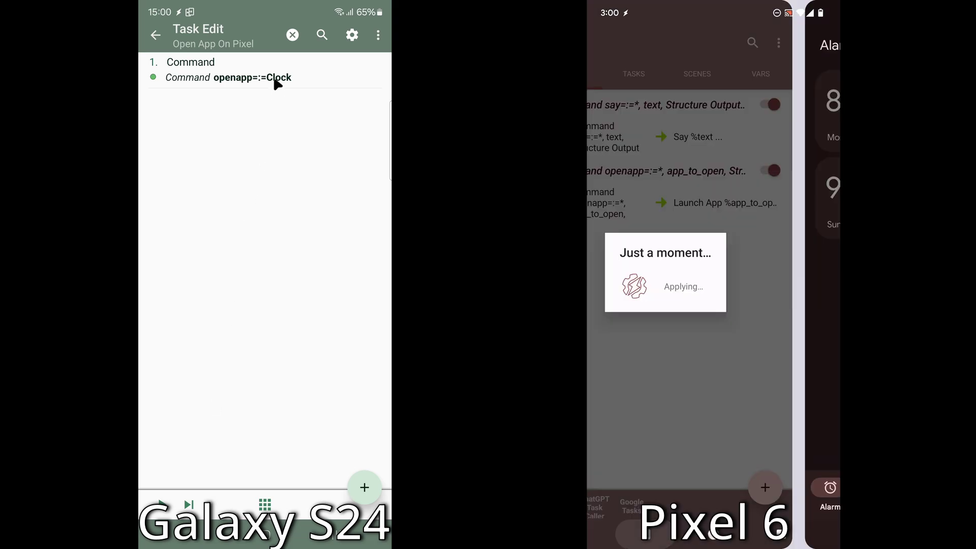
Step: Change the command to openapp=:=Calculator and rerun the task to open Calculator on the Pixel 6
click(232, 102)
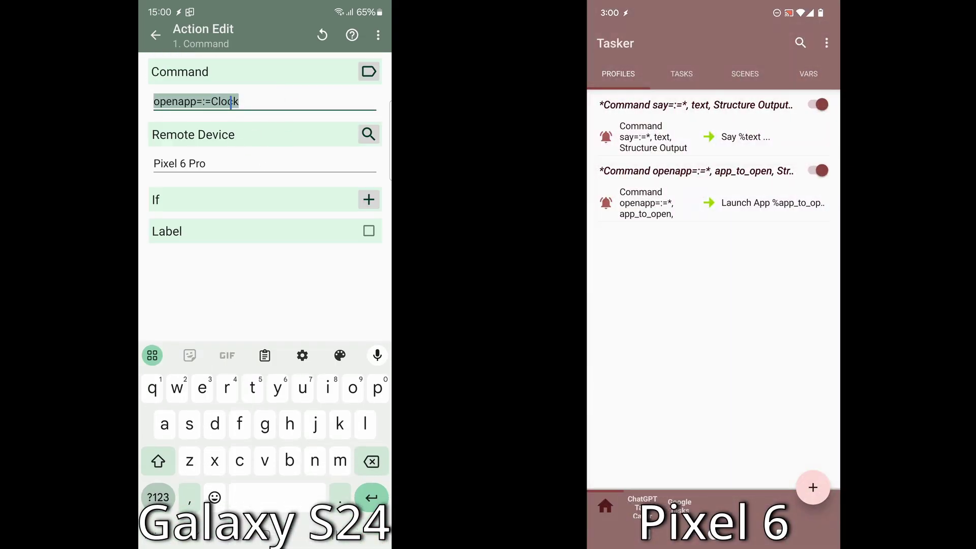
click(253, 99)
double_click(252, 100)
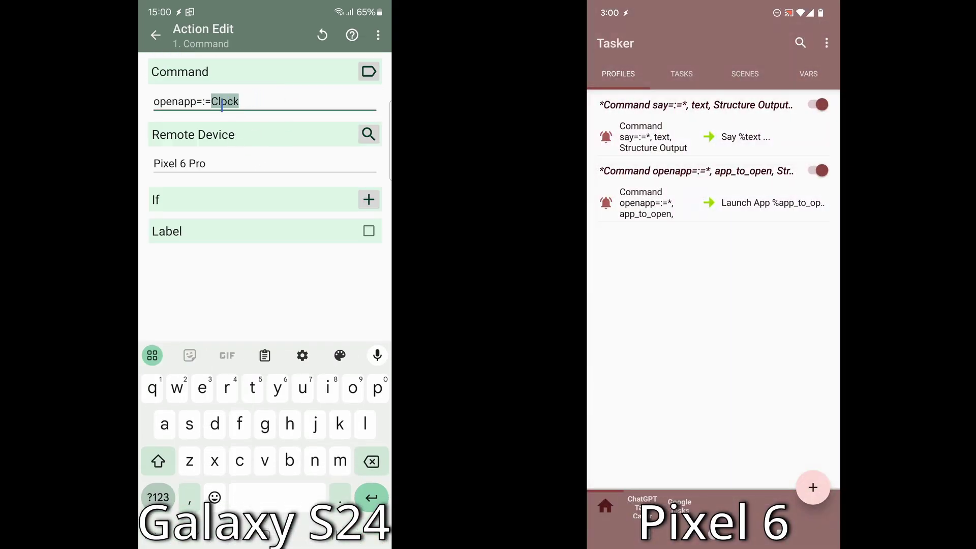
click(158, 460)
text(calculator)
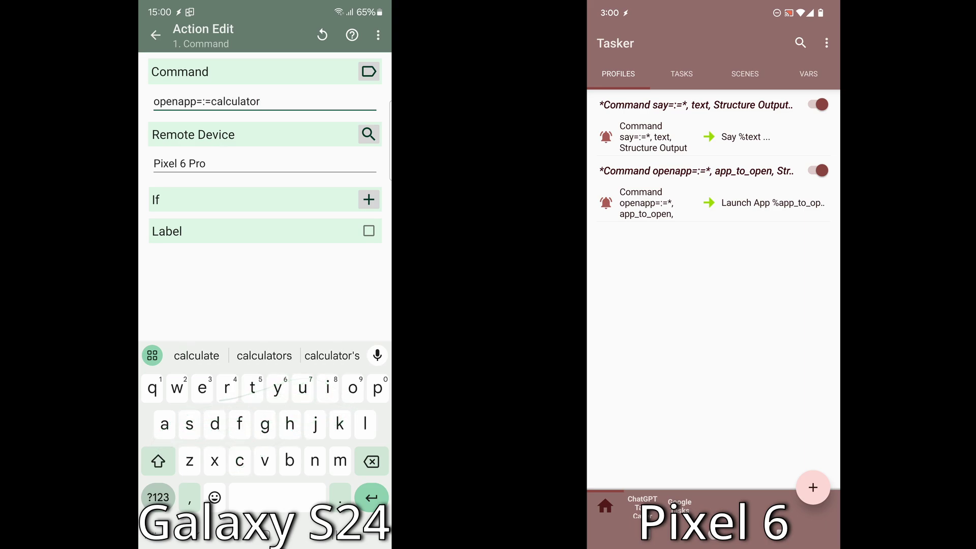
click(217, 101)
key(BackSpace)
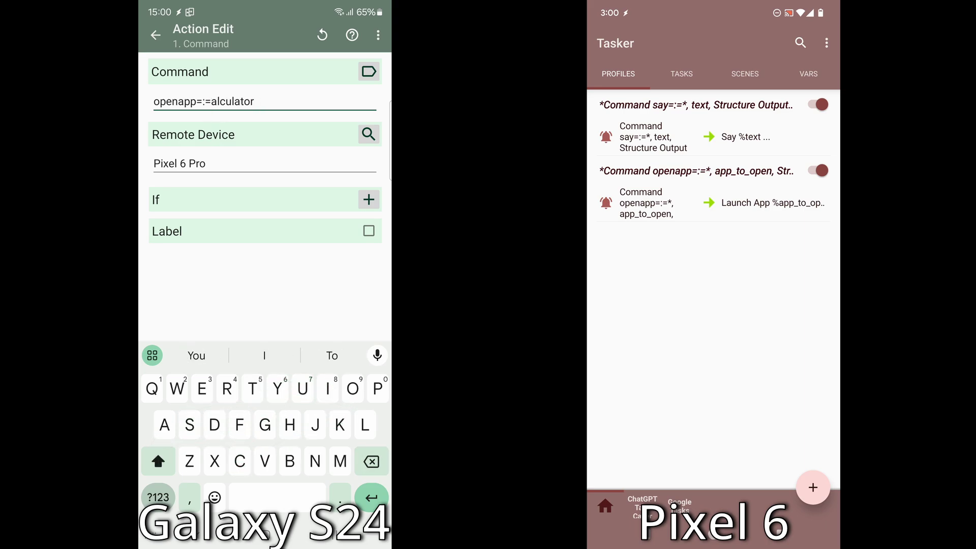
text(C)
key(Escape)
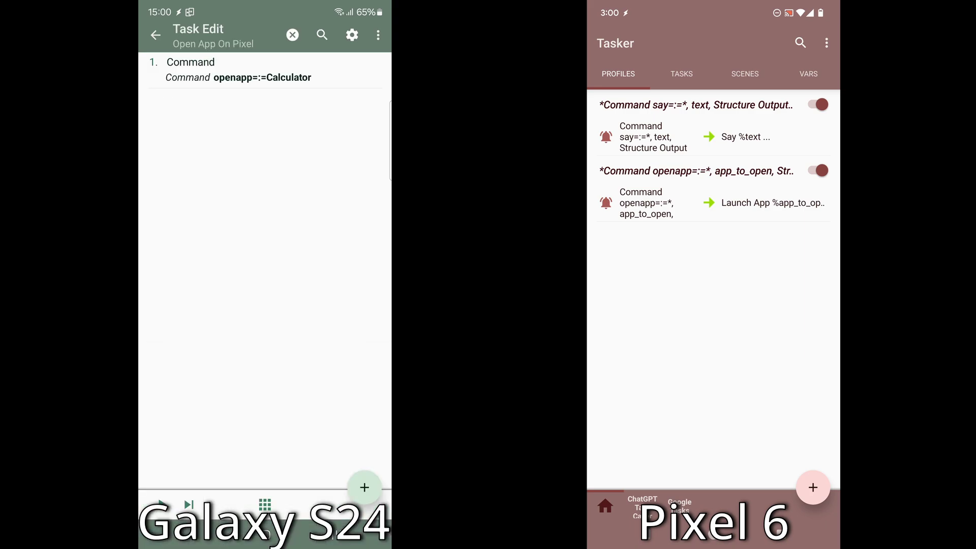
click(161, 504)
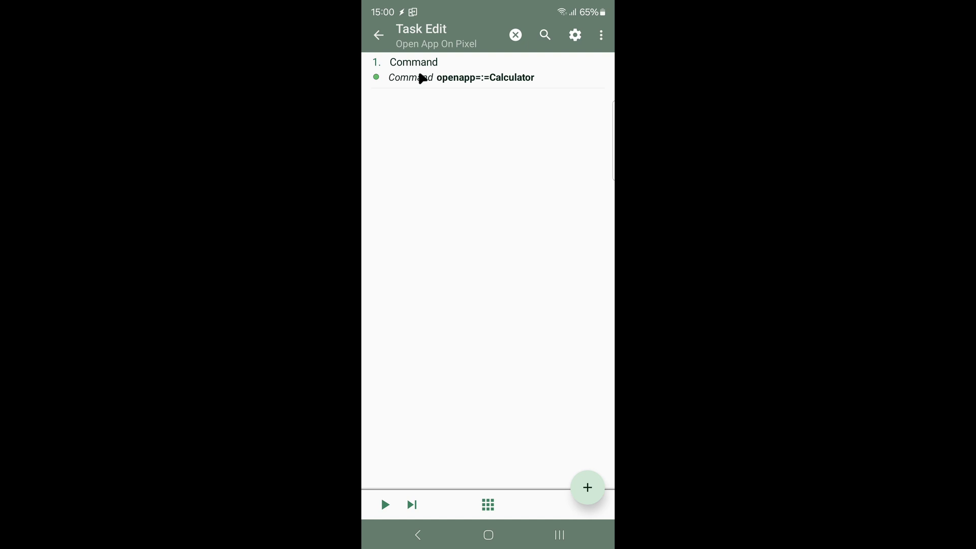
Step: Leave Task Edit for the Tasks tab listing all five tasks
click(417, 531)
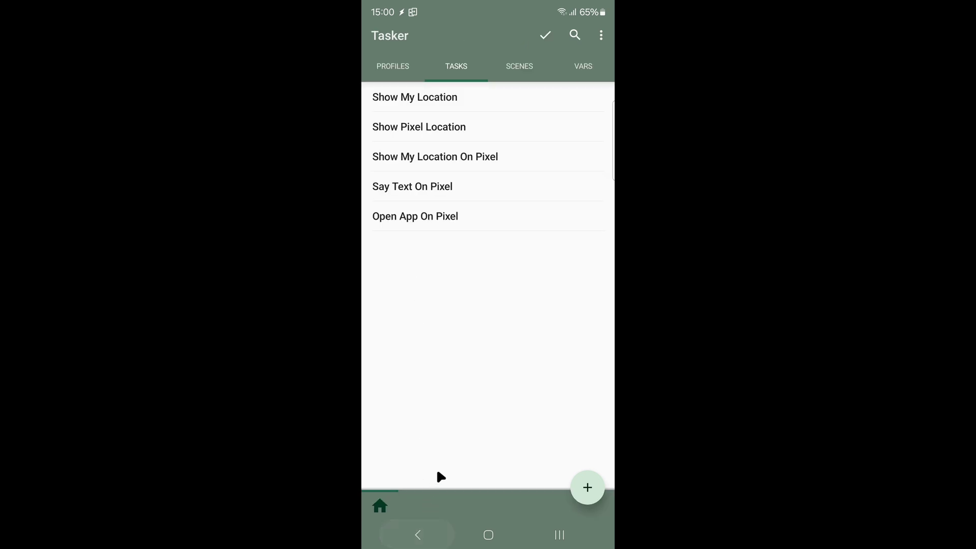